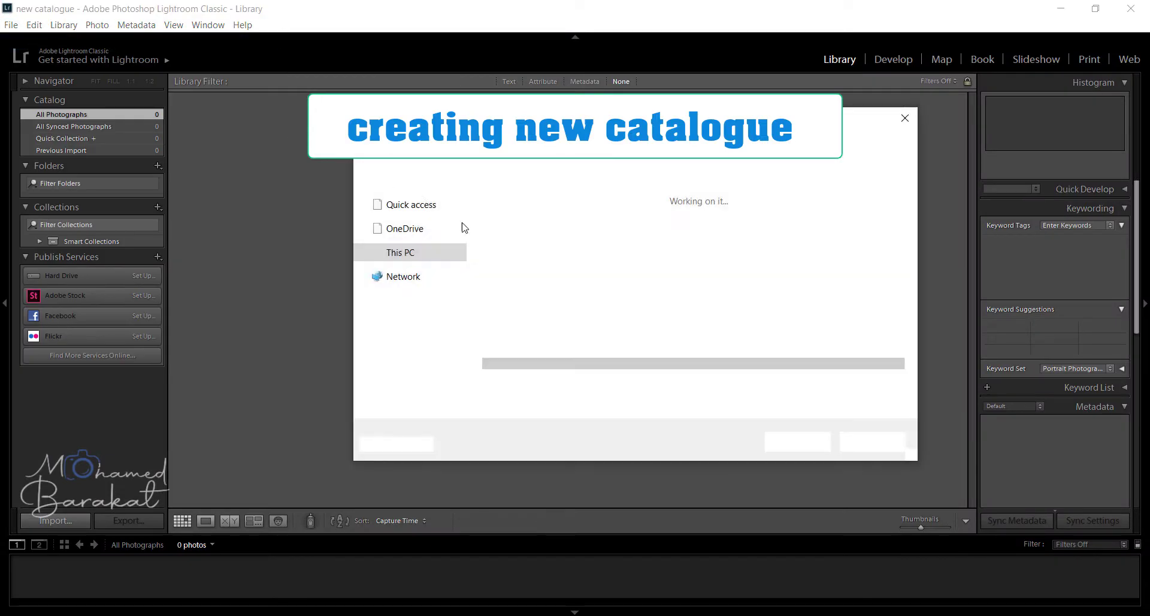
- Create the catalogue 'new catalogue demo' and list the card's 72 photos by destination folder 2021-01-12
{"action": "type", "text": "new catalogue demo"}
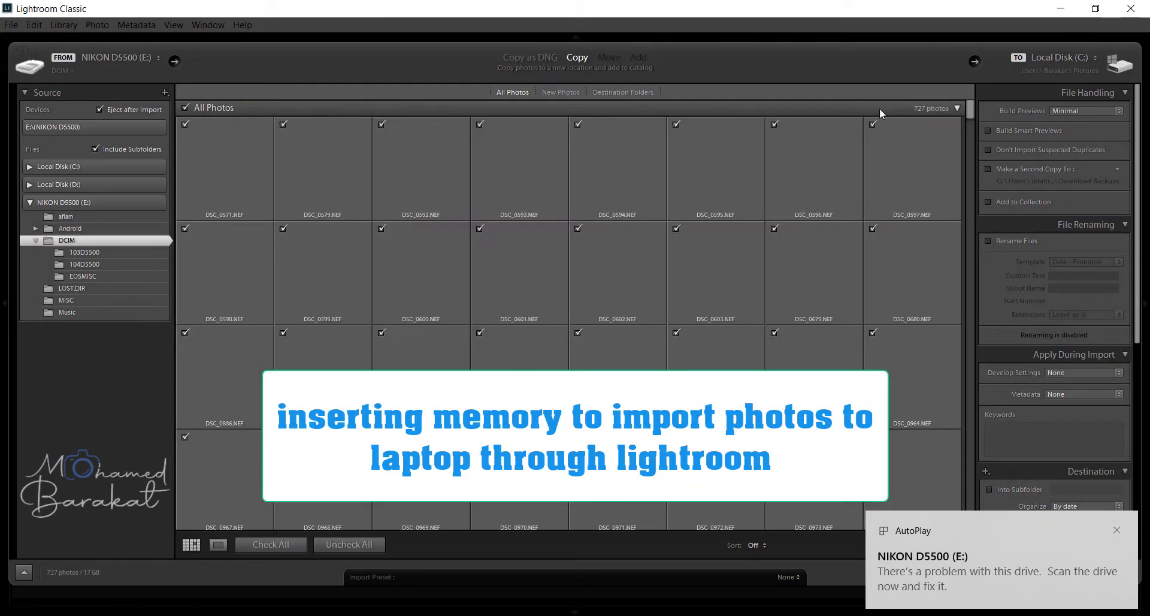
{"action": "left_click", "coordinate": [606, 93]}
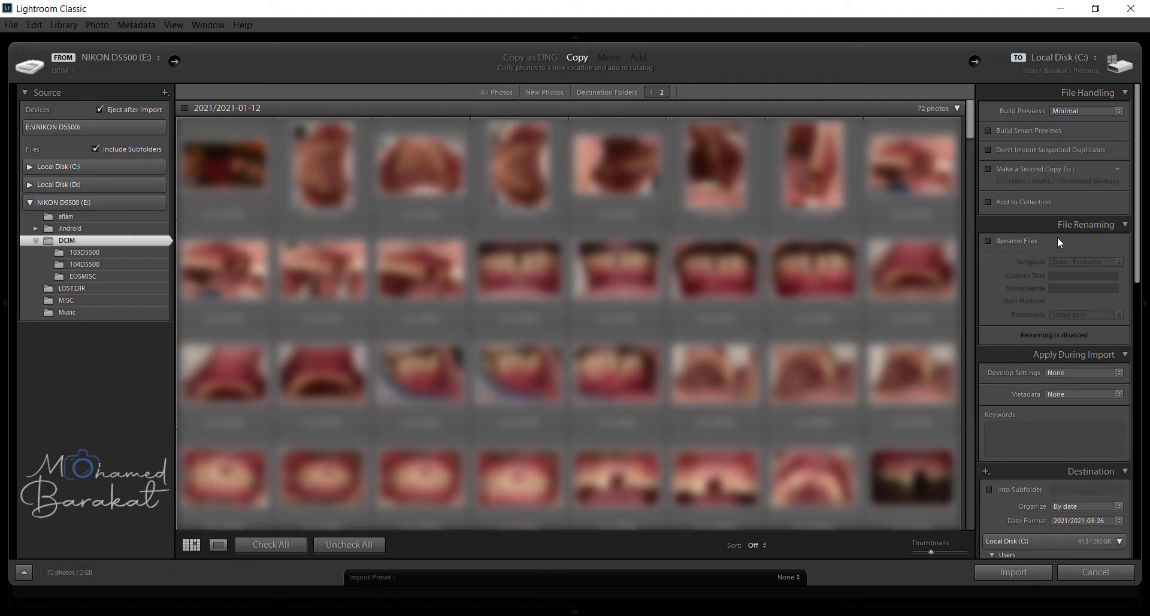
{"action": "left_click", "coordinate": [1072, 225]}
{"action": "left_click", "coordinate": [1084, 284]}
- Make a copyright metadata preset with status Copyrighted and import the 72 photos into 2021-01-12
{"action": "left_click", "coordinate": [1086, 319]}
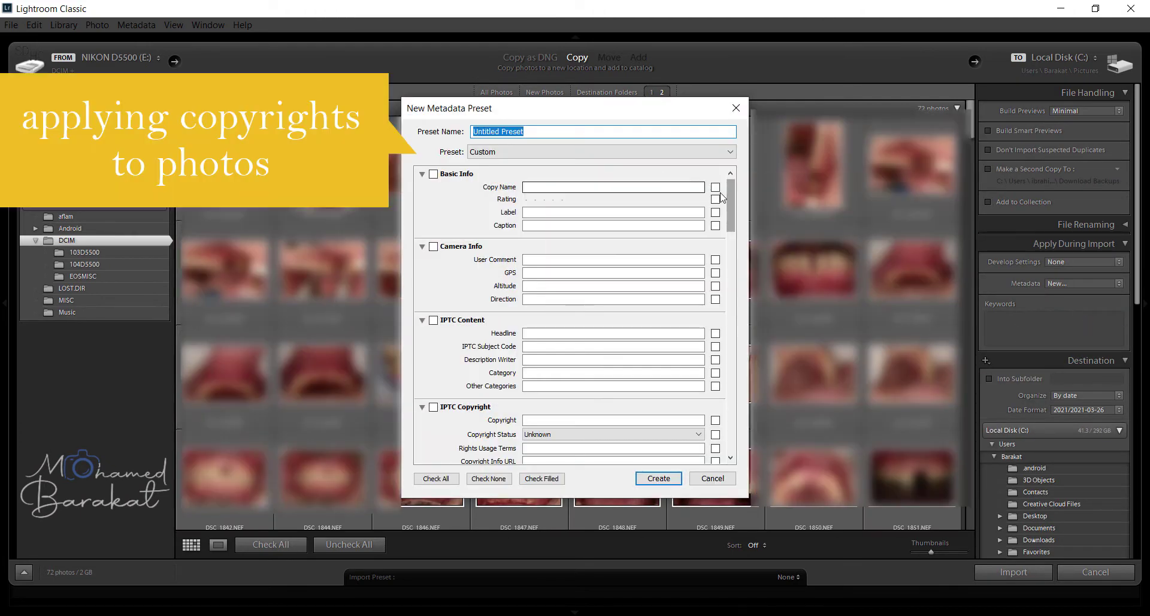
{"action": "scroll", "coordinate": [436, 215], "scroll_direction": "down", "scroll_amount": 5}
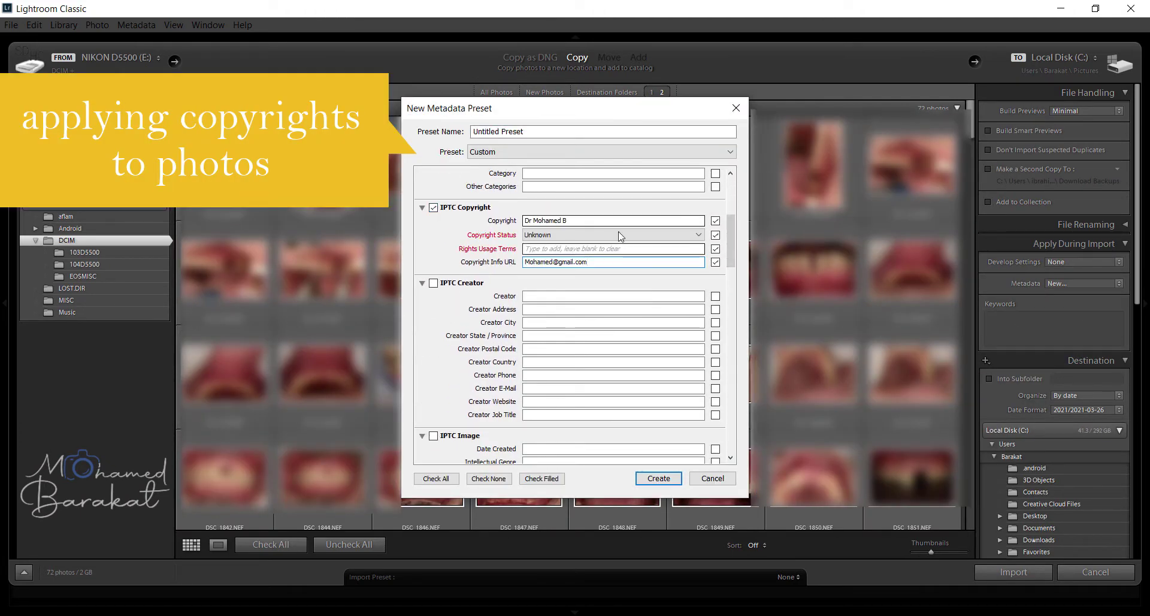
{"action": "left_click", "coordinate": [626, 235]}
{"action": "left_click", "coordinate": [636, 265]}
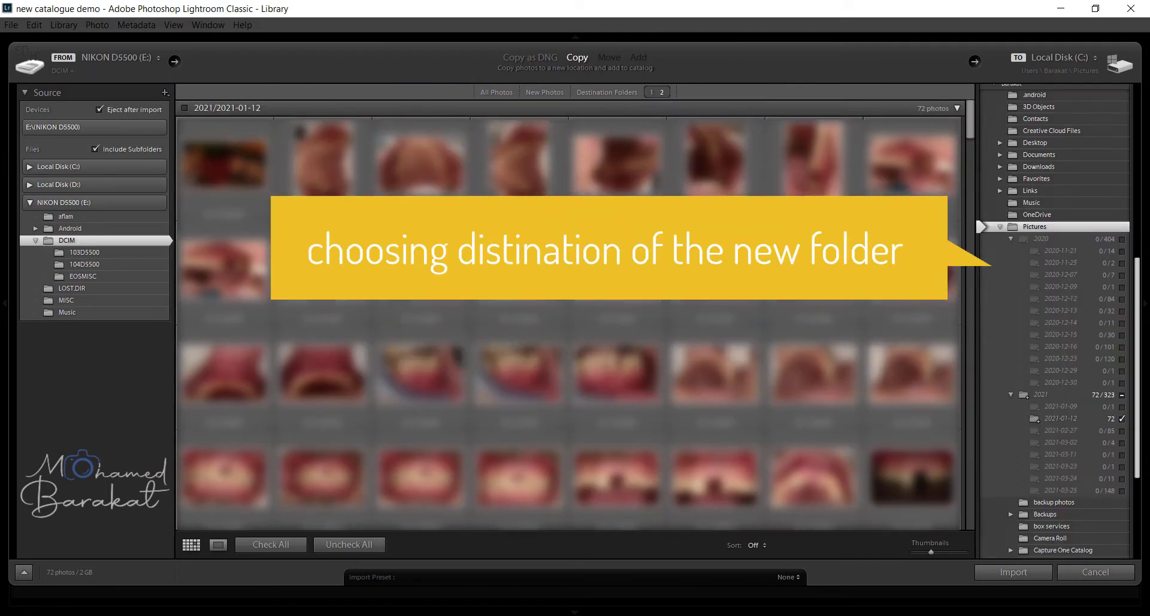
{"action": "scroll", "coordinate": [1054, 318], "scroll_direction": "down", "scroll_amount": 2}
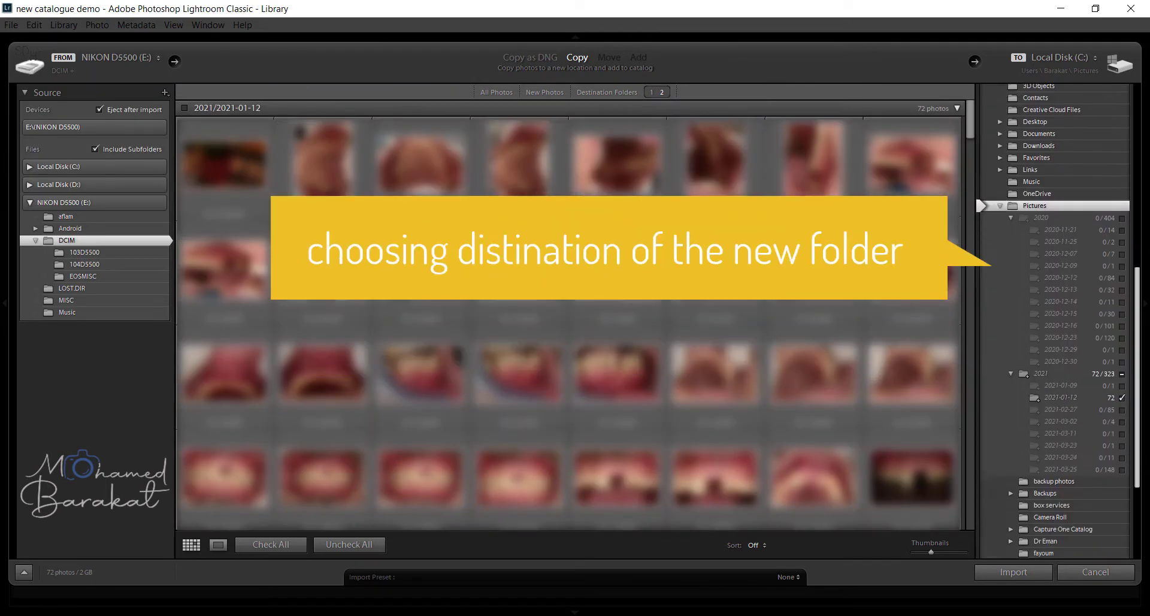
{"action": "scroll", "coordinate": [1101, 411], "scroll_direction": "down", "scroll_amount": 1}
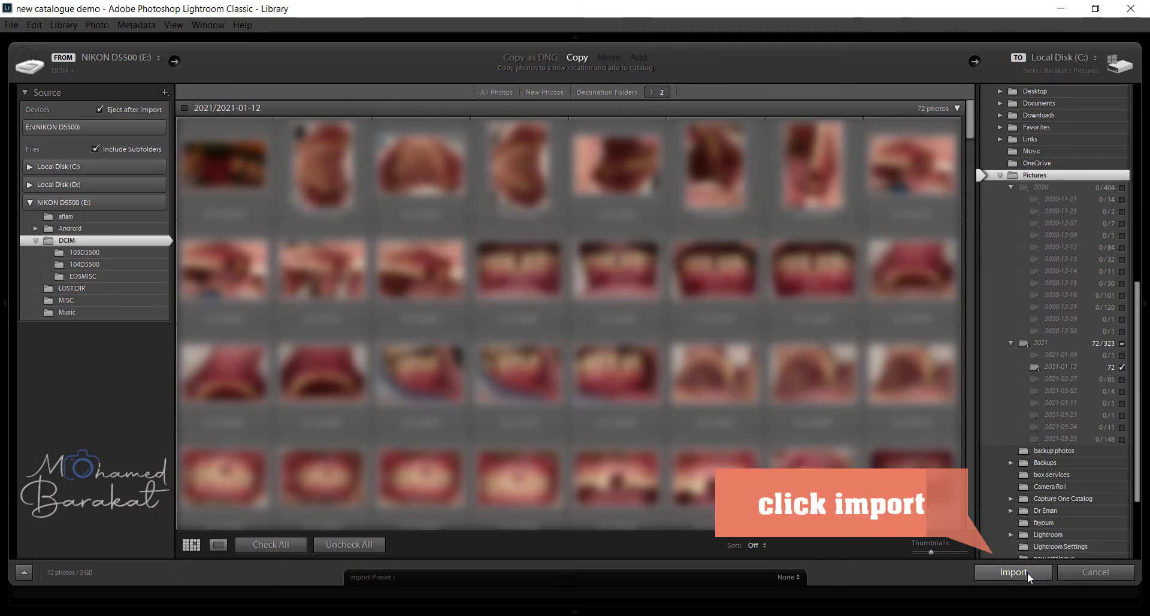
{"action": "left_click", "coordinate": [1014, 572]}
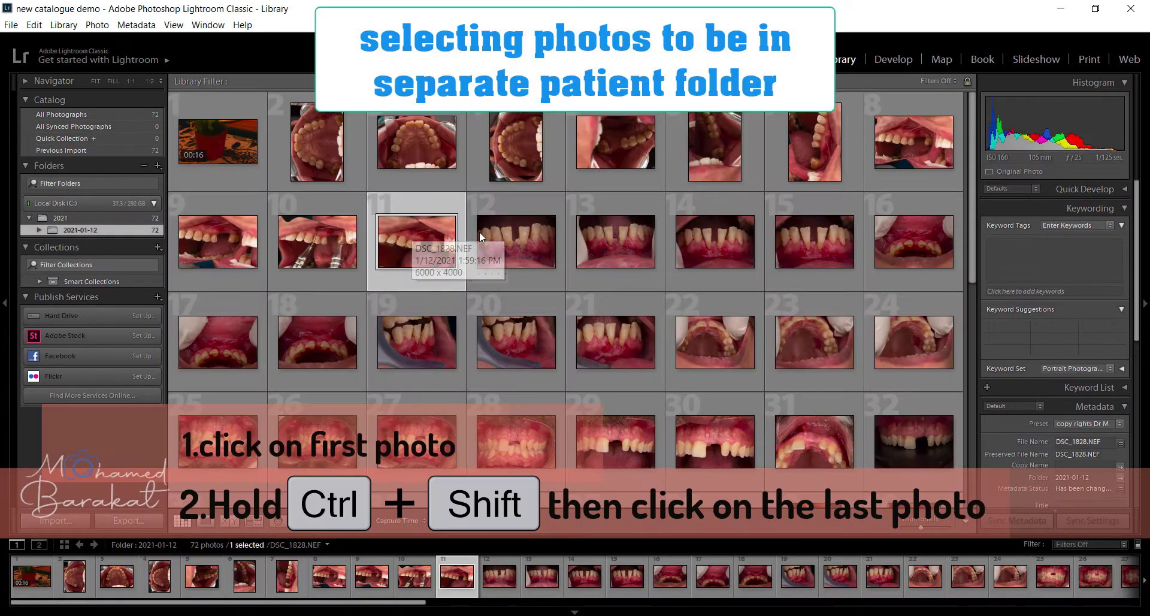
- Put photos 12–21 into a new 'patient 2' folder inside 2021-01-12
{"action": "left_click", "coordinate": [491, 232]}
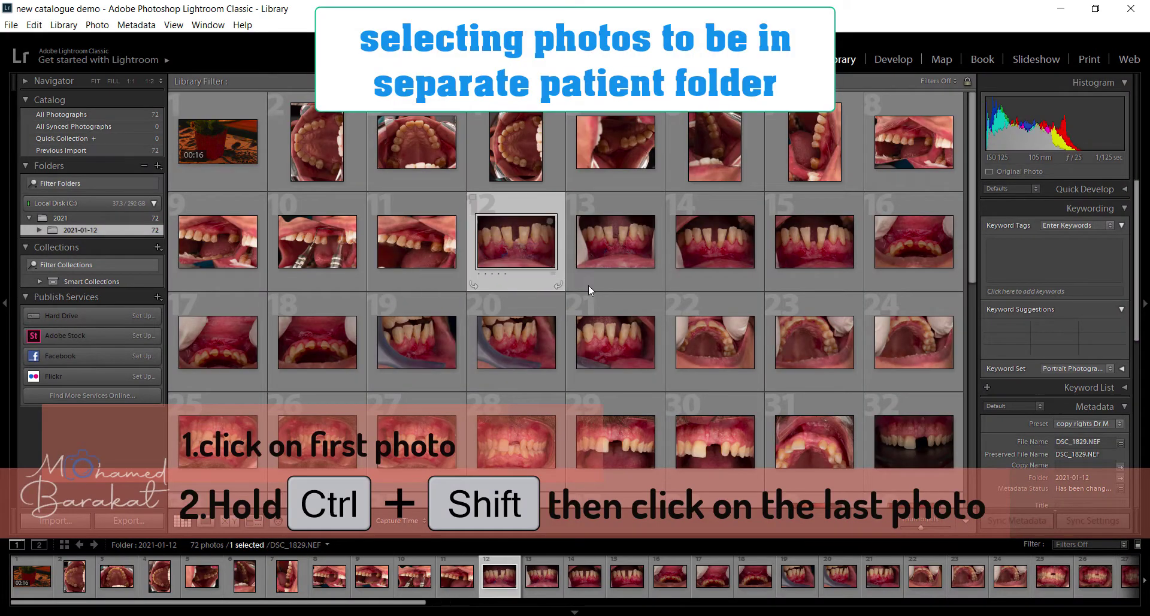
{"action": "left_click", "coordinate": [608, 348], "text": "ctrl+shift"}
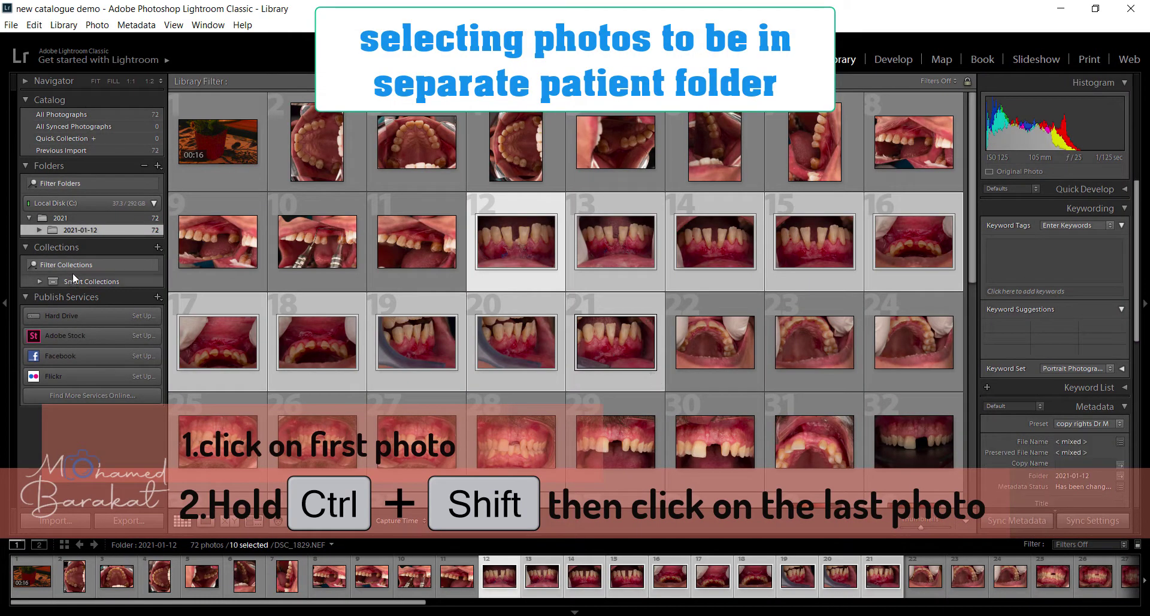
{"action": "right_click", "coordinate": [115, 233]}
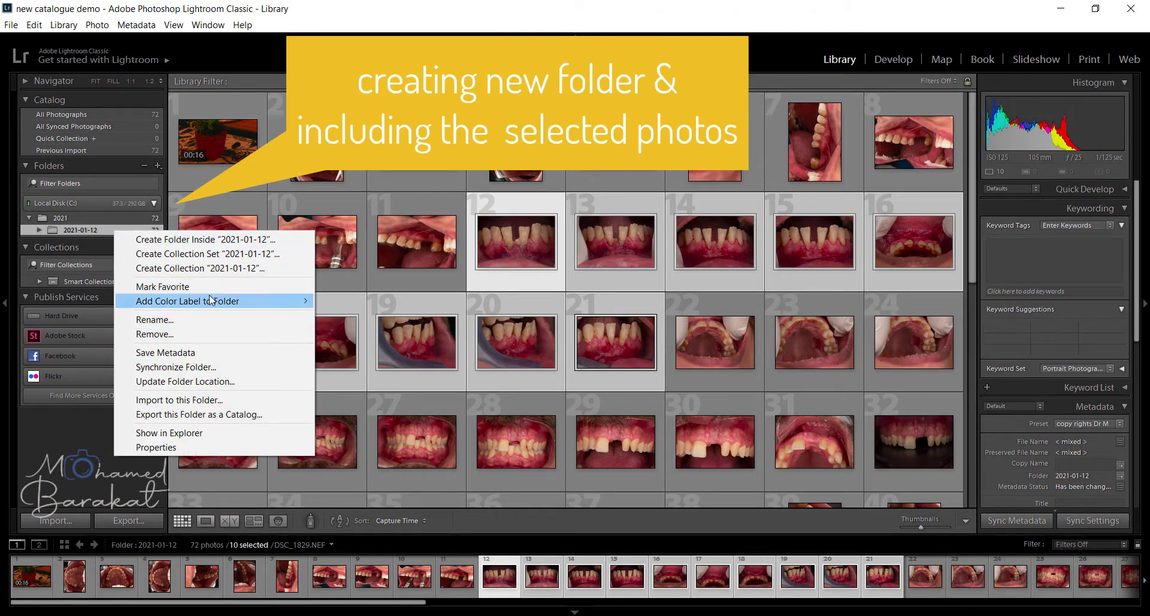
{"action": "left_click", "coordinate": [228, 240]}
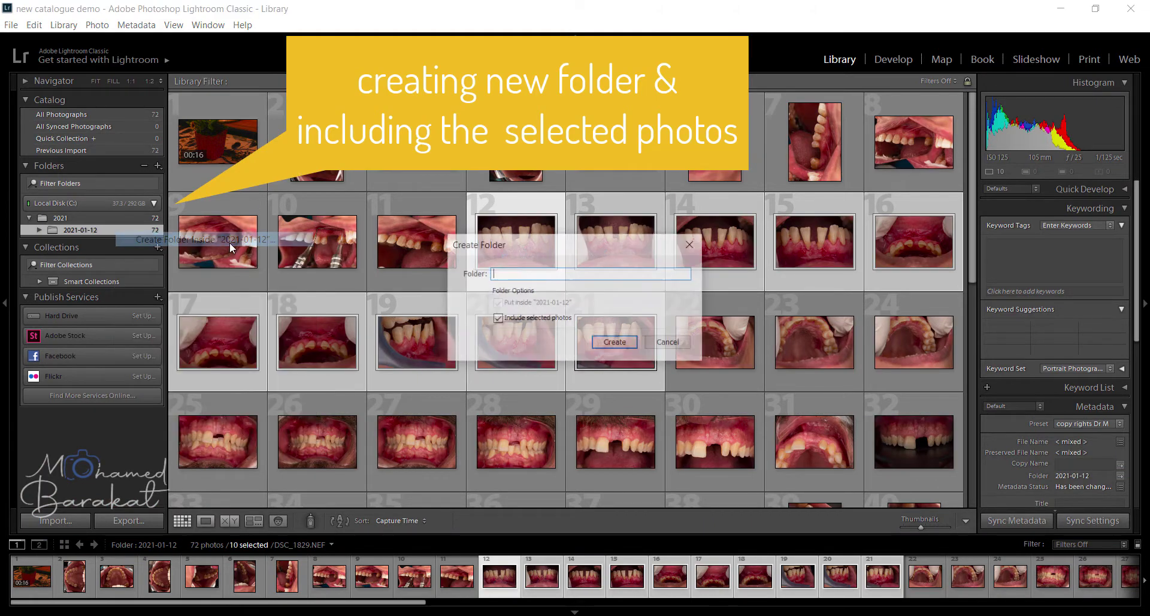
{"action": "type", "text": "patient 2"}
{"action": "left_click", "coordinate": [615, 343]}
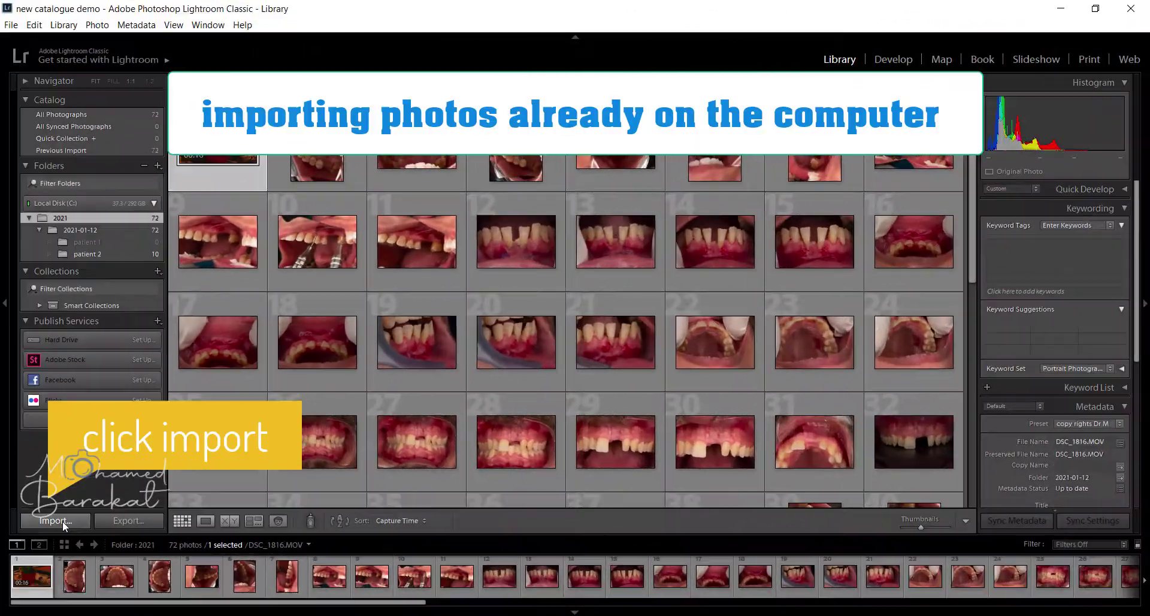
- Add the 26 photos from the demo photos folder to the catalogue in place
{"action": "left_click", "coordinate": [62, 520]}
{"action": "left_click", "coordinate": [81, 141]}
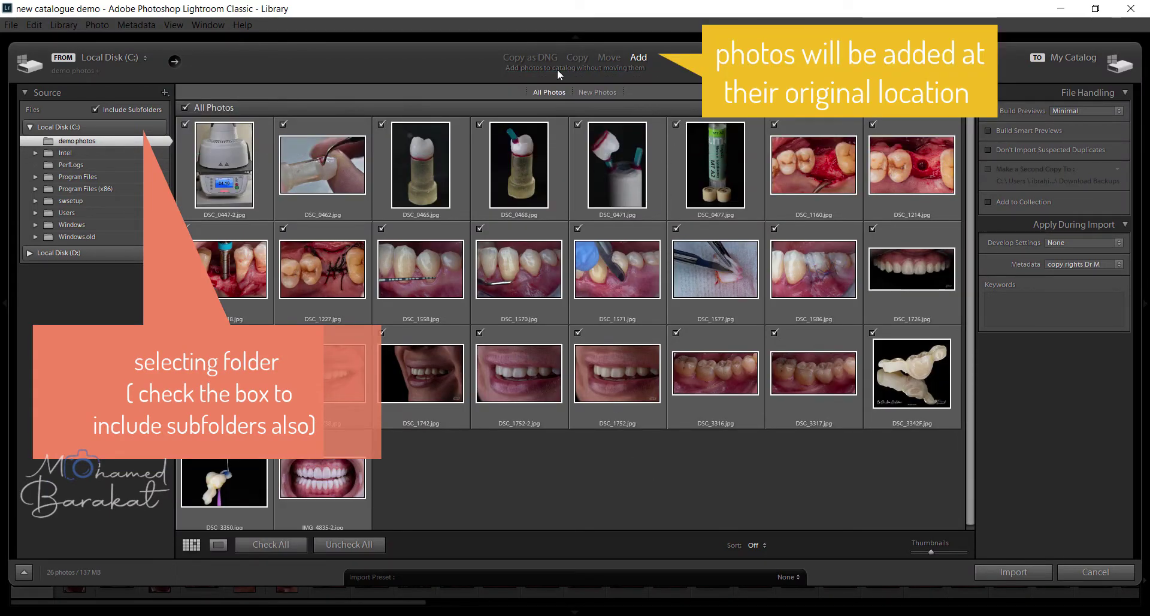
{"action": "left_click", "coordinate": [1016, 573]}
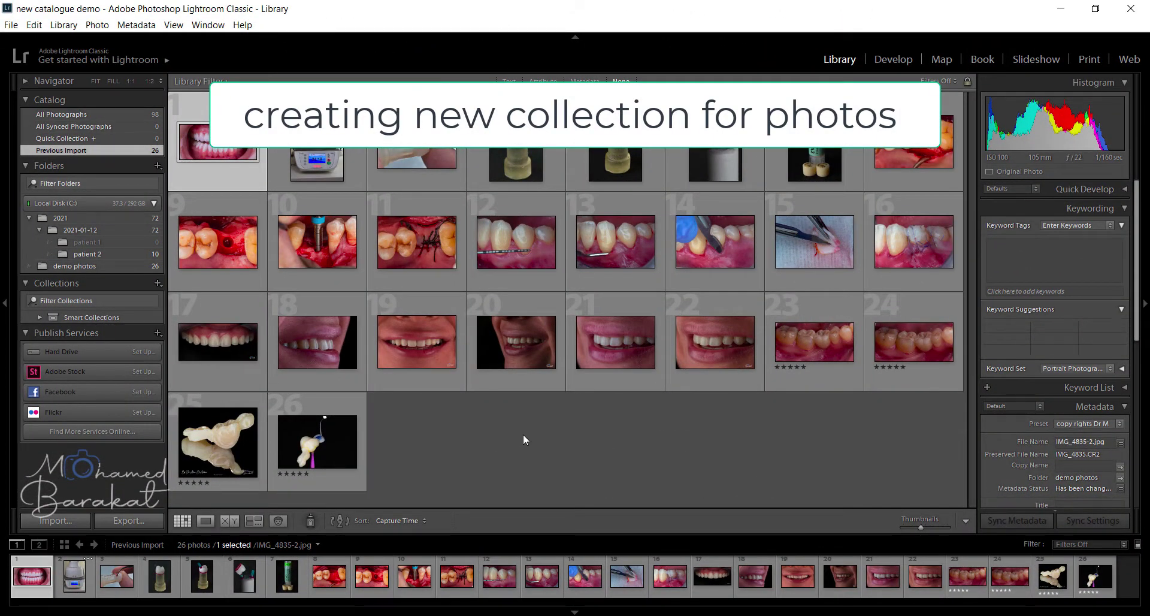
- Create the 'composite' collection, make it the target, and add photos 17–22 to it
{"action": "left_click", "coordinate": [158, 283]}
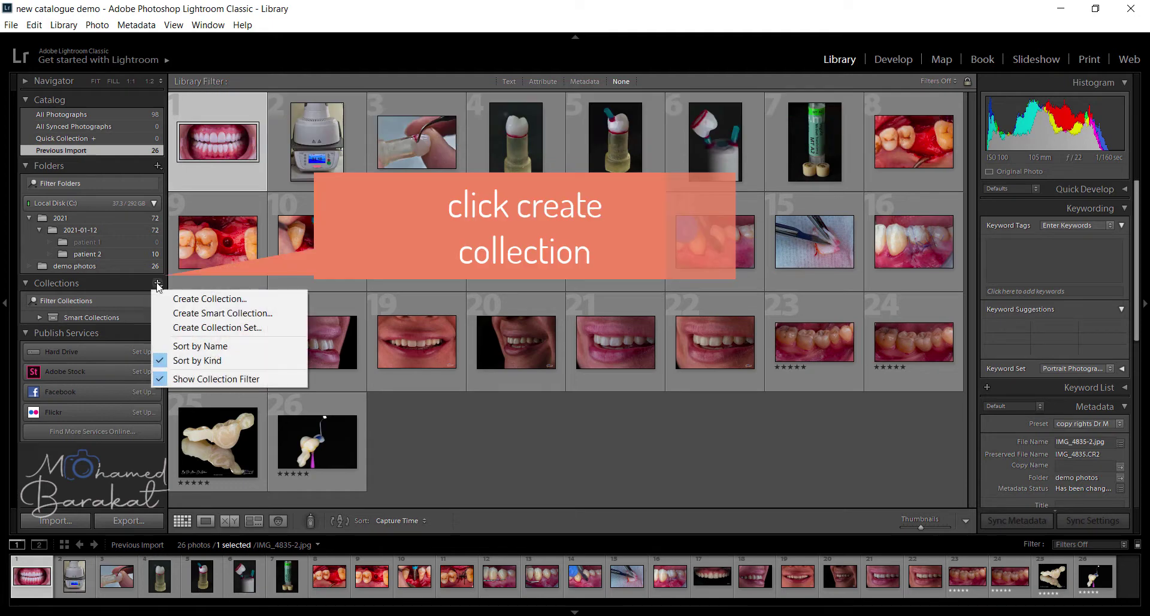
{"action": "left_click", "coordinate": [169, 299]}
{"action": "type", "text": "composite"}
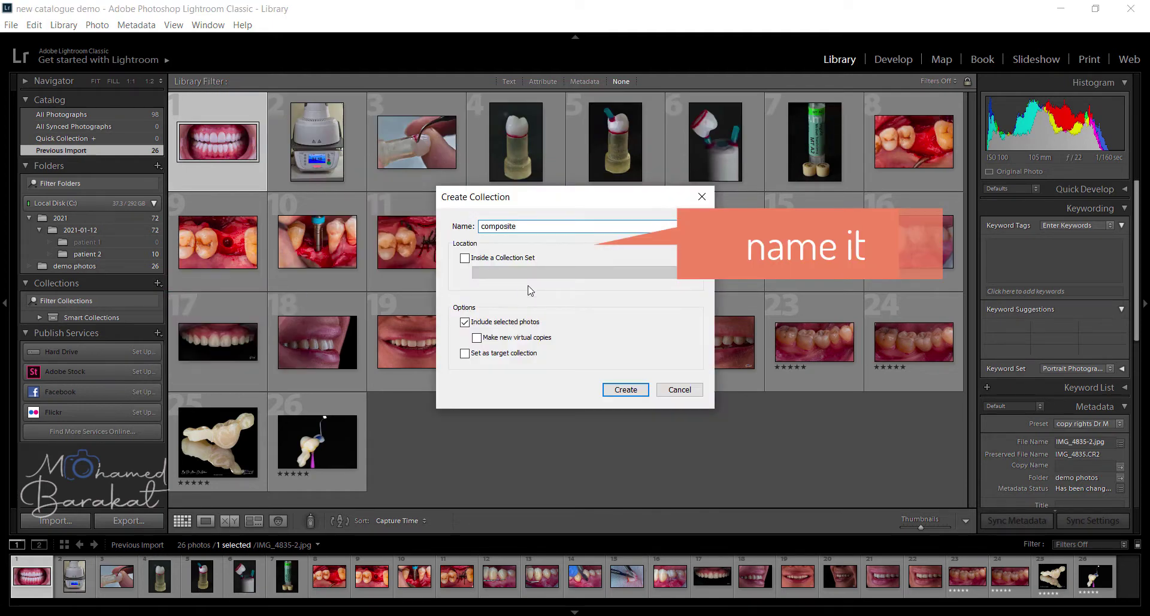
{"action": "left_click", "coordinate": [625, 389]}
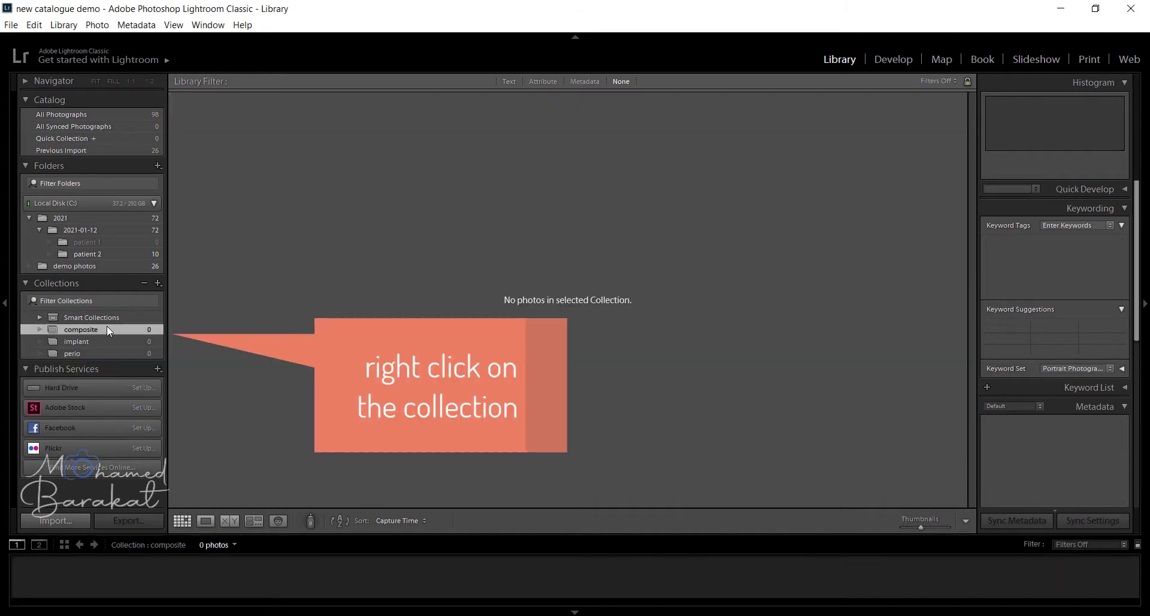
{"action": "right_click", "coordinate": [90, 332]}
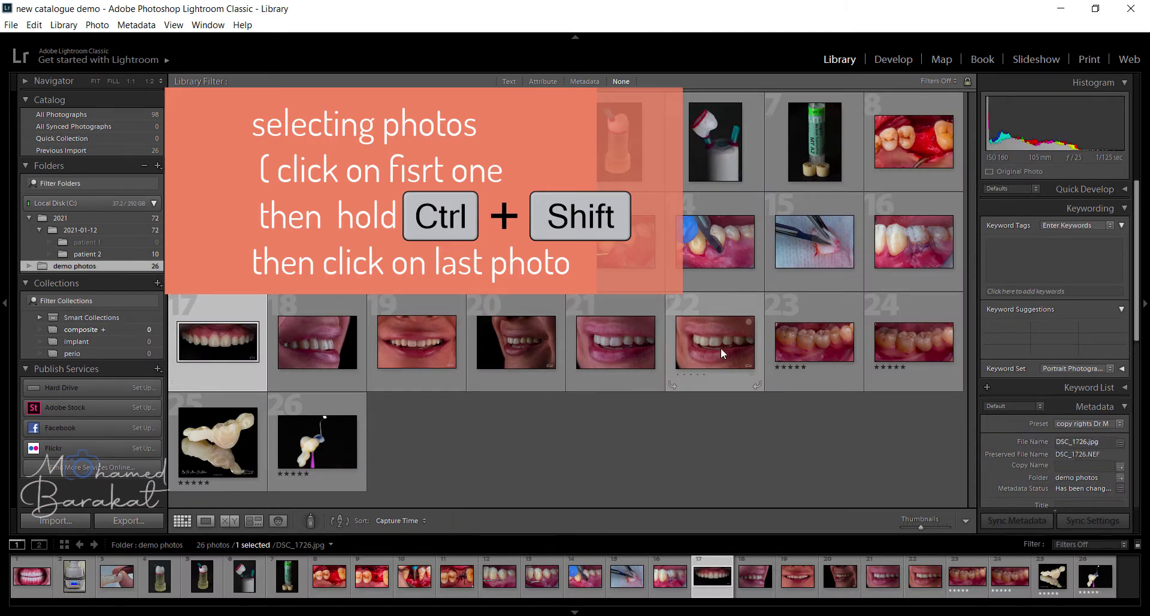
{"action": "left_click", "coordinate": [721, 348], "text": "shift"}
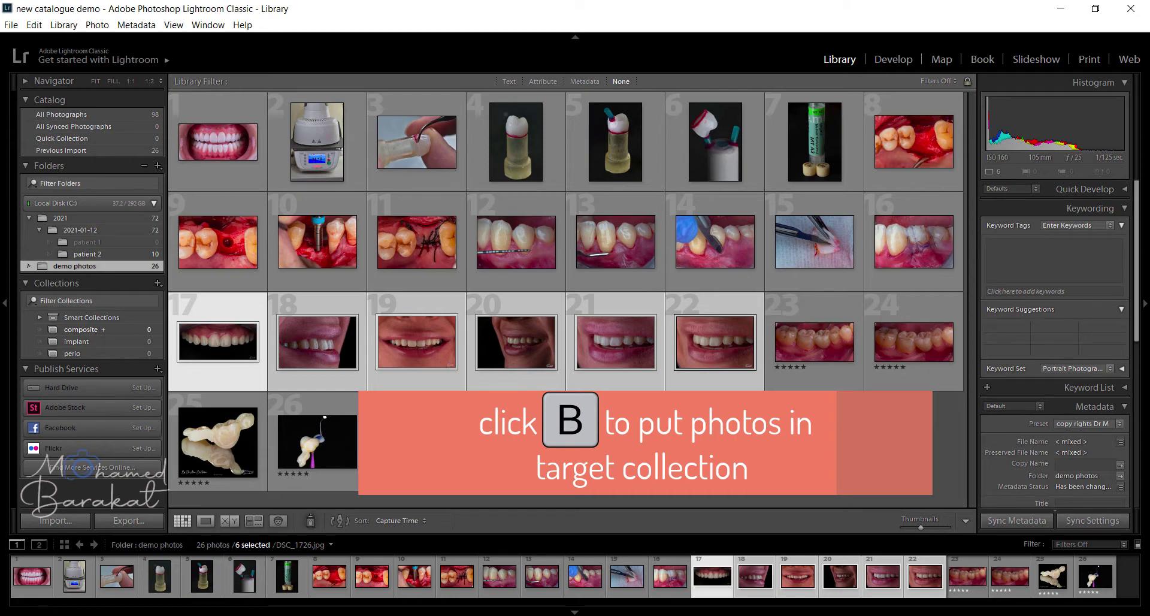
{"action": "key", "text": "b"}
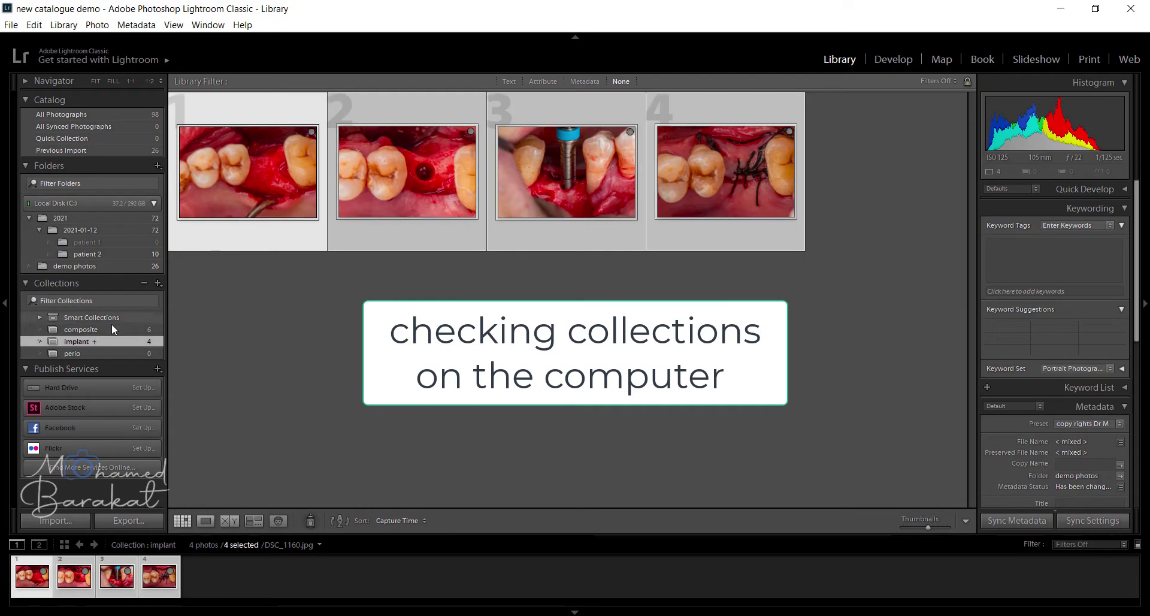
{"action": "left_click", "coordinate": [109, 329]}
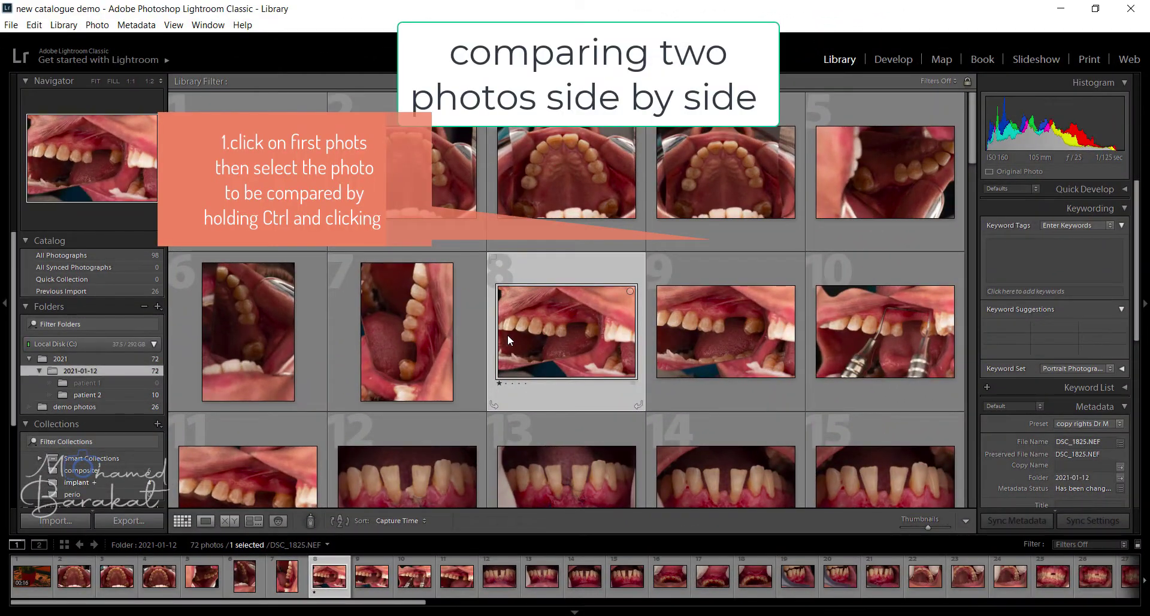
{"action": "left_click", "coordinate": [725, 331], "text": "ctrl"}
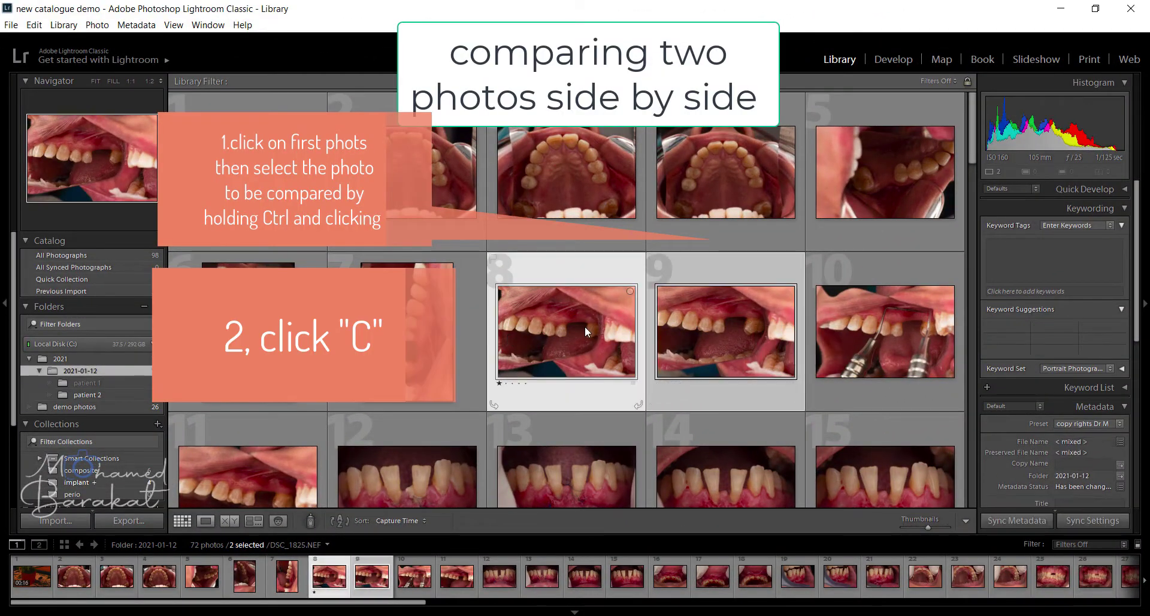
{"action": "key", "text": "c"}
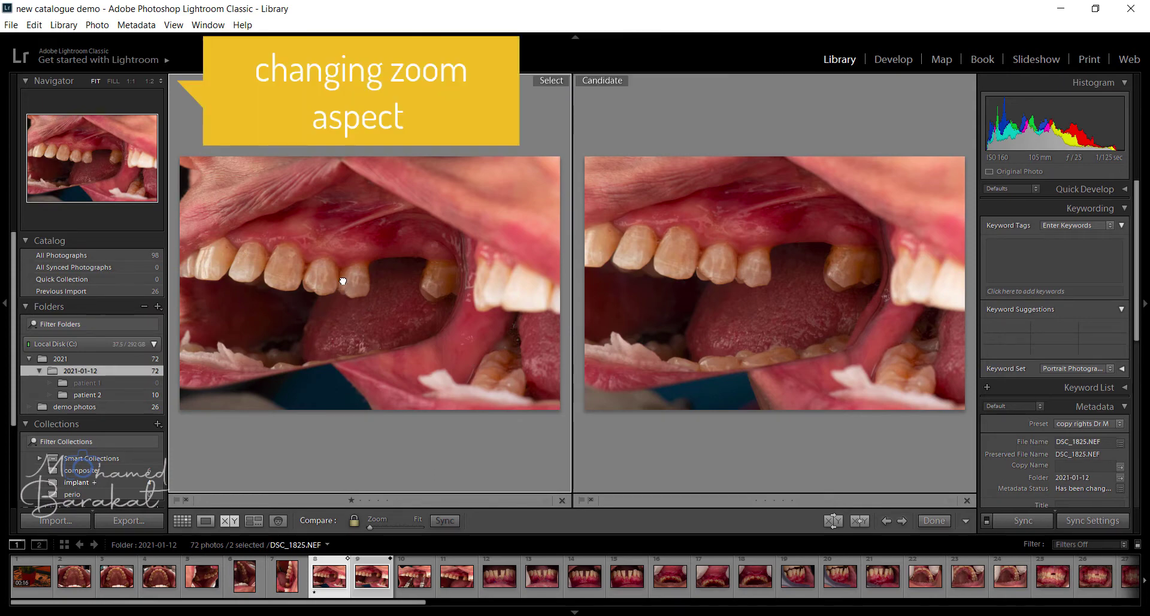
{"action": "left_click", "coordinate": [318, 258]}
{"action": "left_click", "coordinate": [319, 258]}
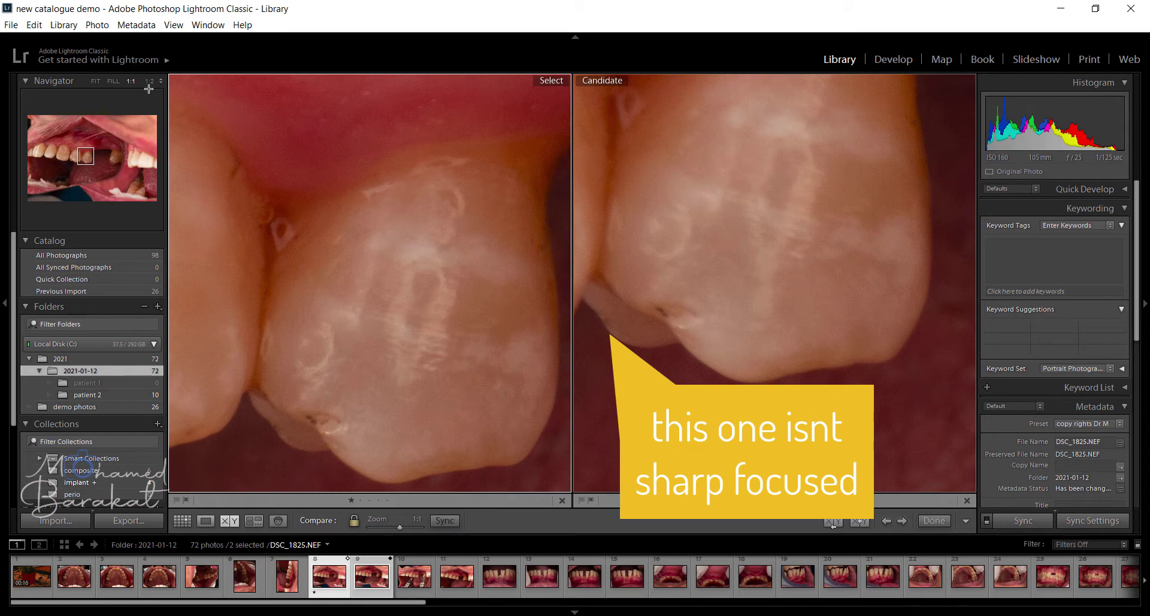
{"action": "left_click", "coordinate": [113, 82]}
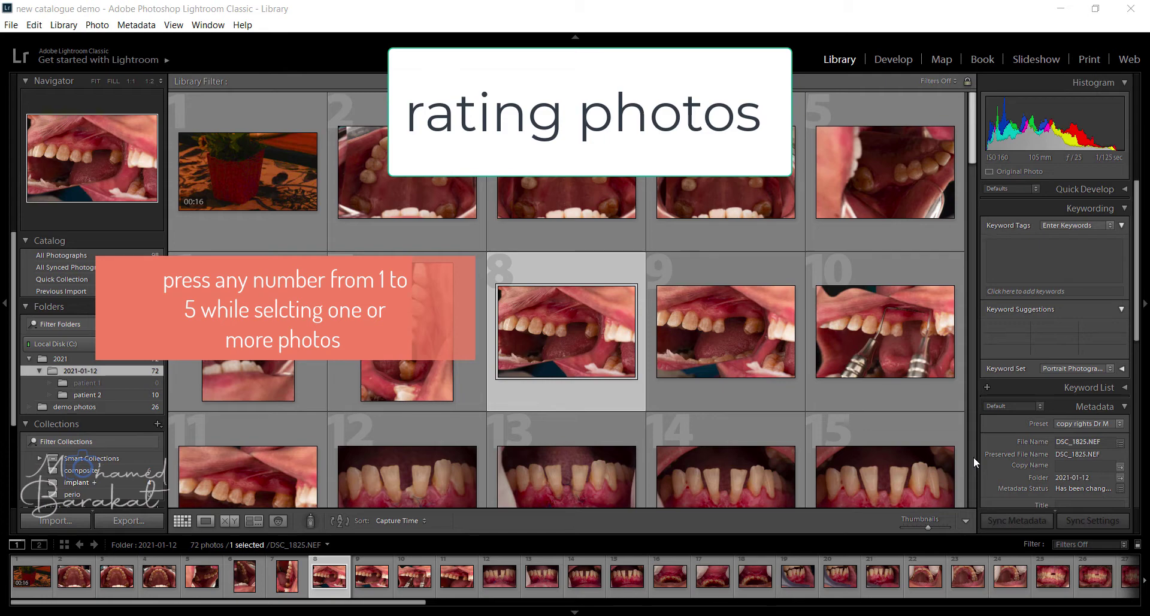
- Rate the chosen photo one star and filter the folder to its 27 rated photos
{"action": "key", "text": "1"}
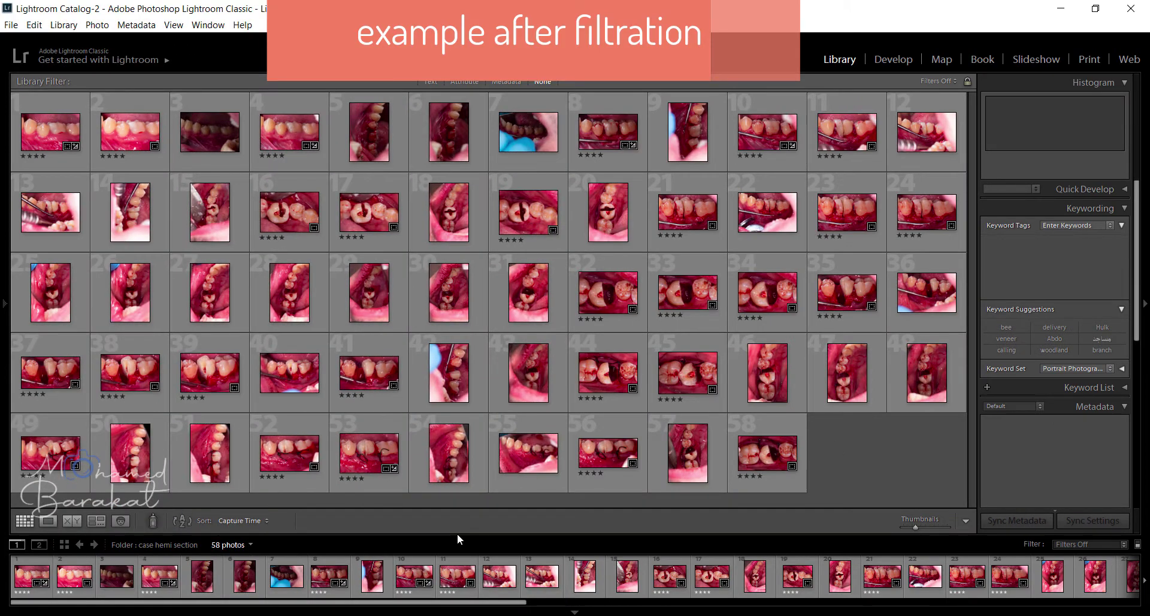
{"action": "left_click", "coordinate": [939, 81]}
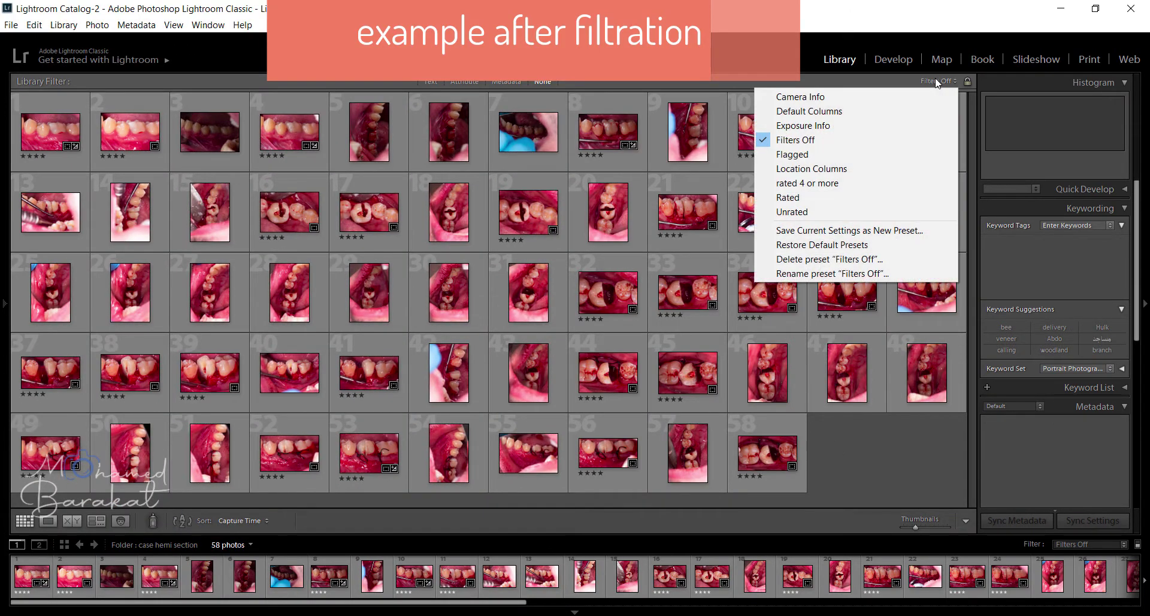
{"action": "left_click", "coordinate": [868, 196]}
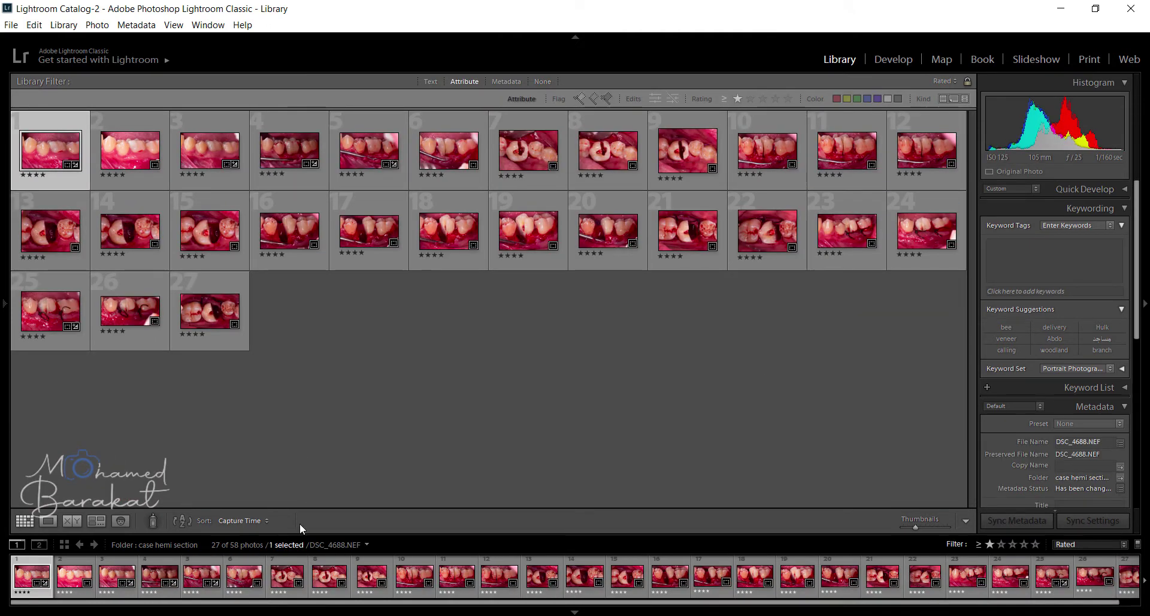
{"action": "left_click", "coordinate": [943, 81]}
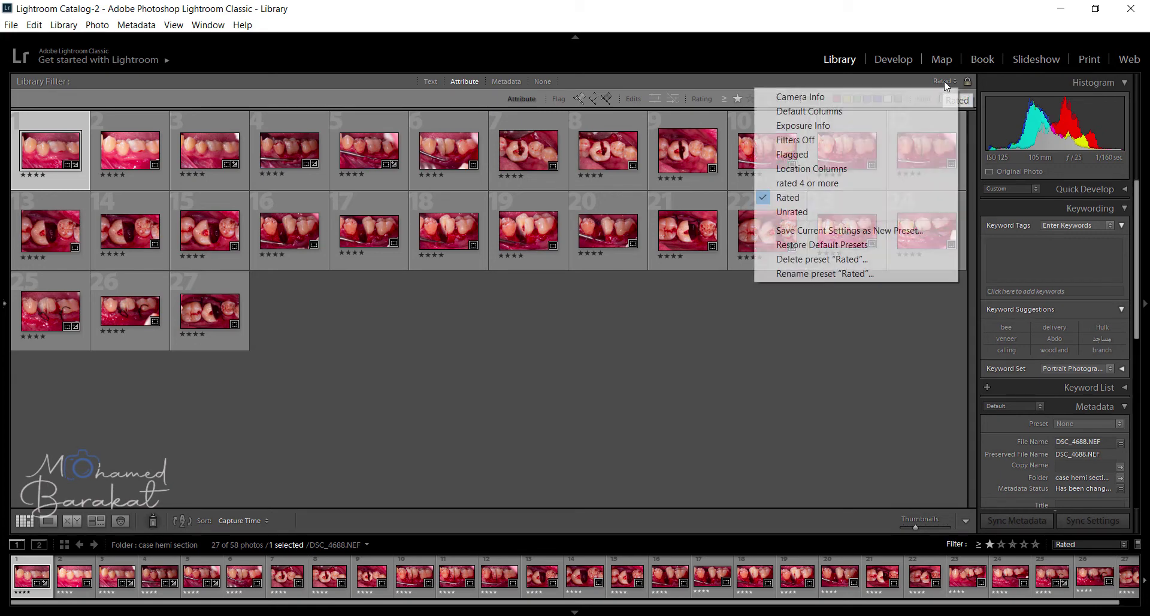
{"action": "left_click", "coordinate": [874, 210]}
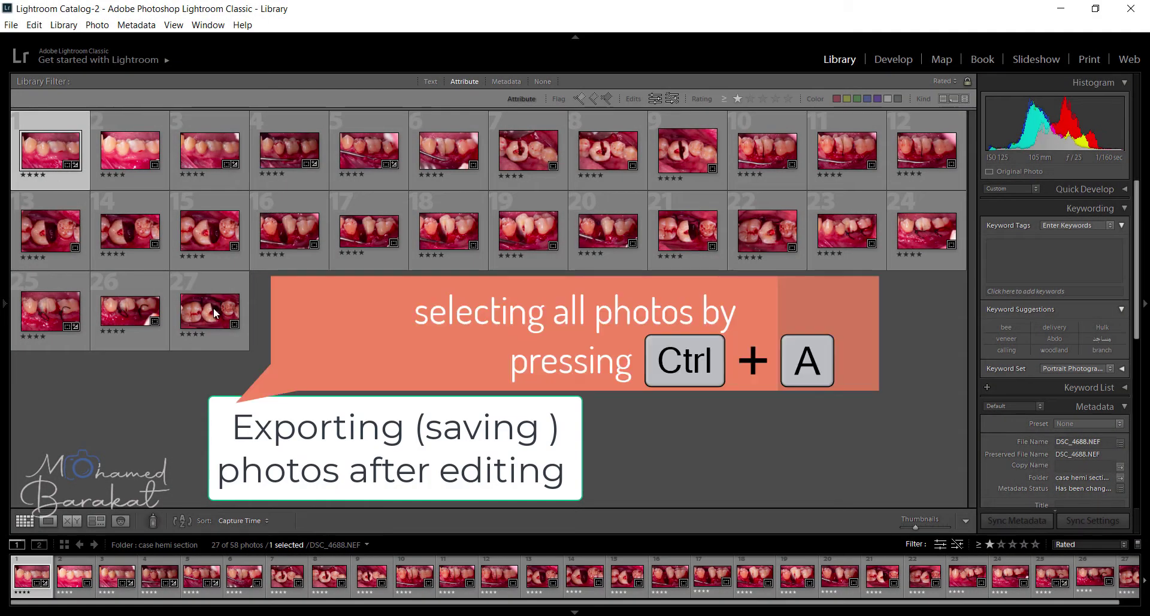
- Export all 27 rated photos with watermarking enabled and bring up the watermark editor
{"action": "key", "text": "ctrl+a"}
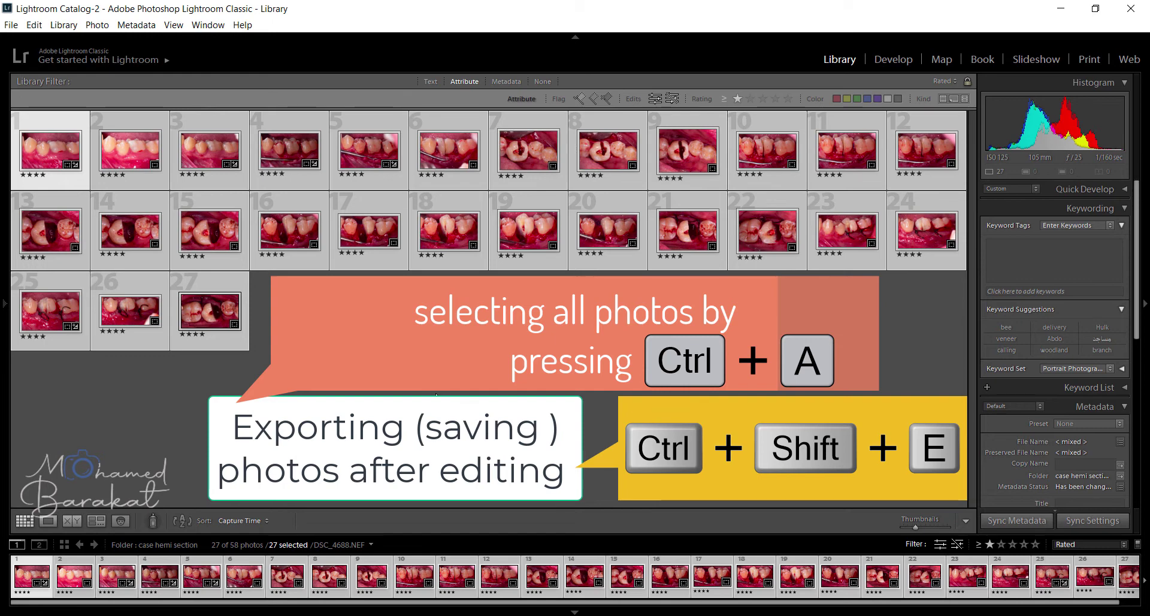
{"action": "key", "text": "ctrl+shift+e"}
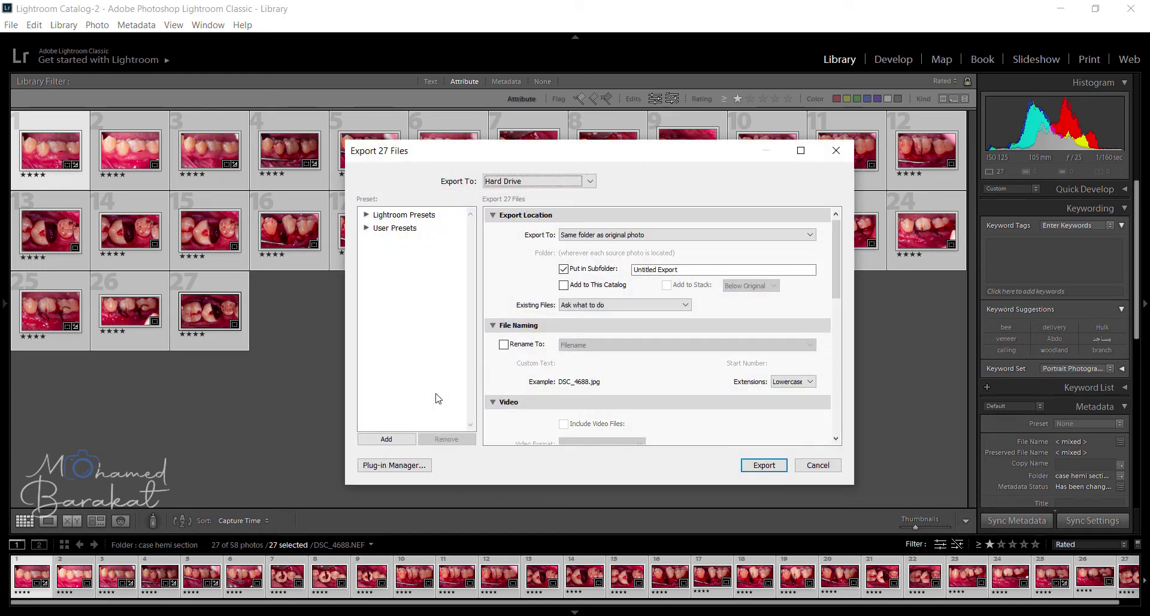
{"action": "scroll", "coordinate": [836, 236], "scroll_direction": "down", "scroll_amount": 1}
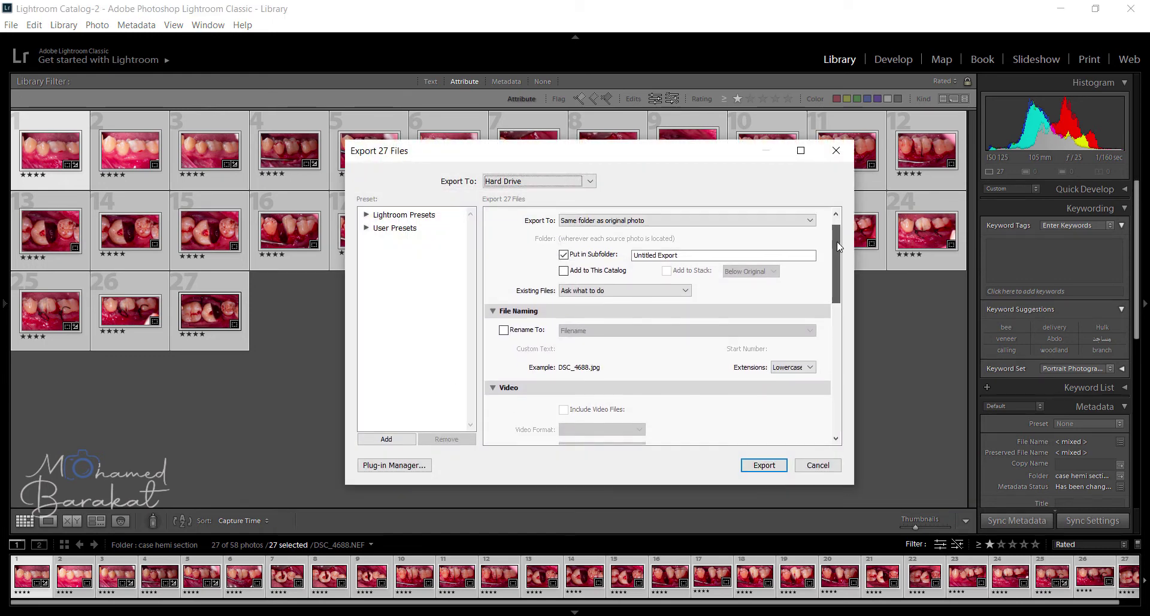
{"action": "left_click_drag", "start_coordinate": [837, 265], "coordinate": [841, 388]}
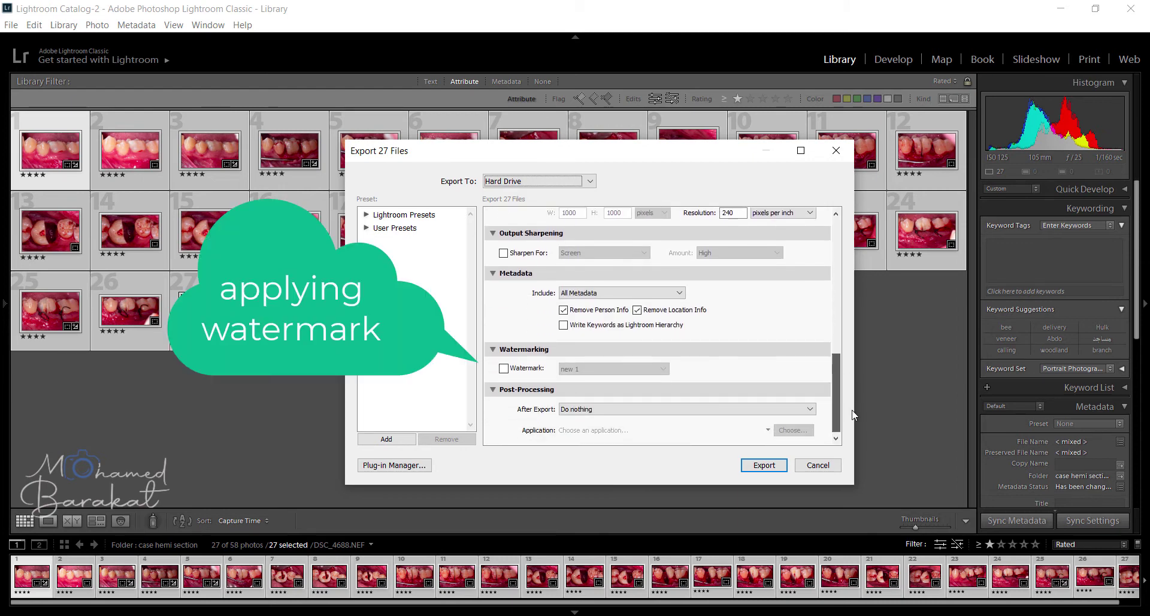
{"action": "left_click", "coordinate": [504, 367]}
{"action": "left_click", "coordinate": [623, 369]}
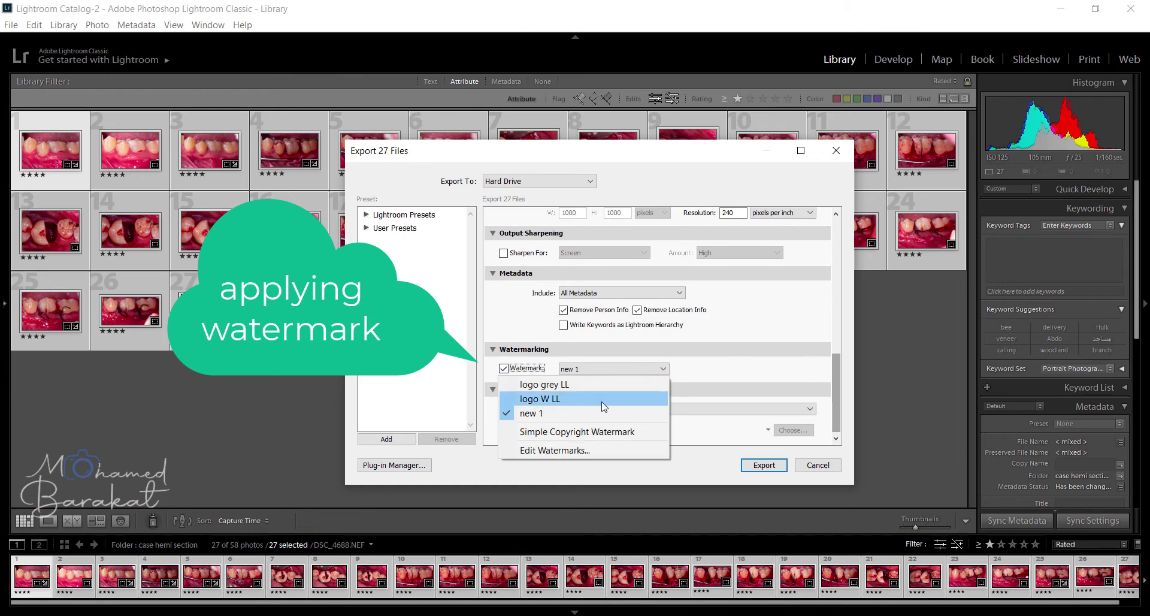
{"action": "left_click", "coordinate": [588, 448]}
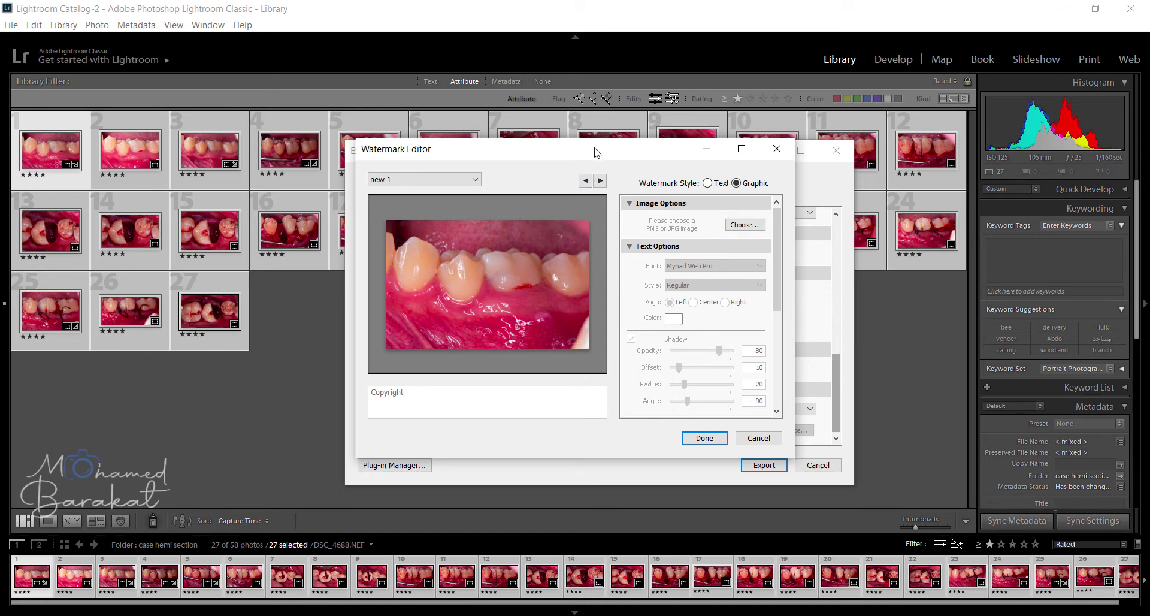
- Anchor the graphic watermark bottom-centre at vertical inset 1, size 23, and save as preset 'new lo'
{"action": "left_click", "coordinate": [742, 149]}
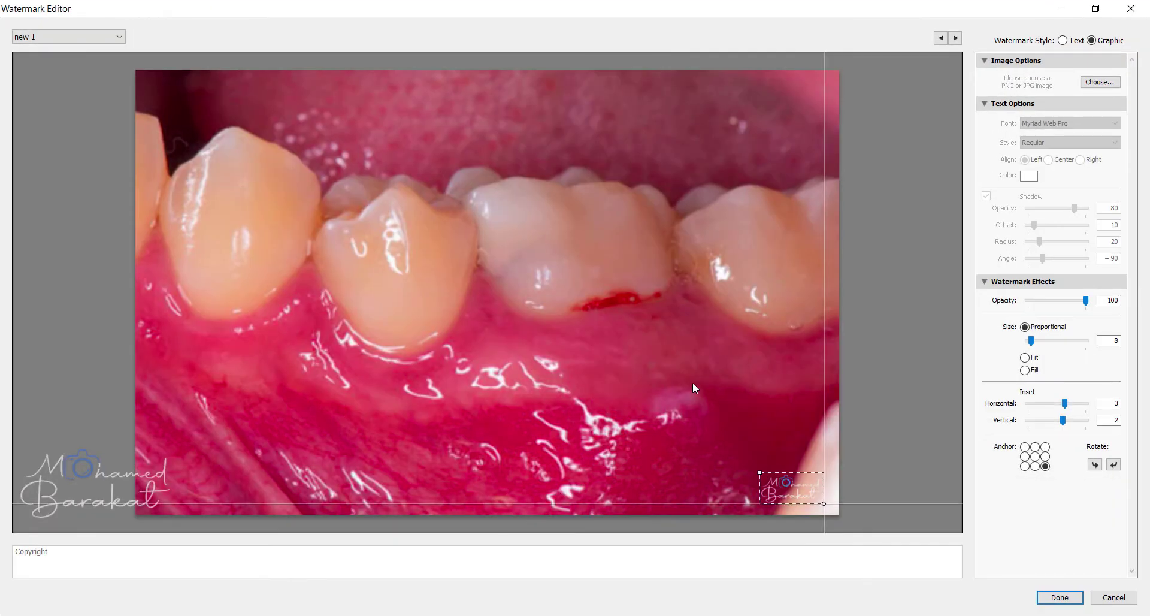
{"action": "left_click", "coordinate": [1035, 466]}
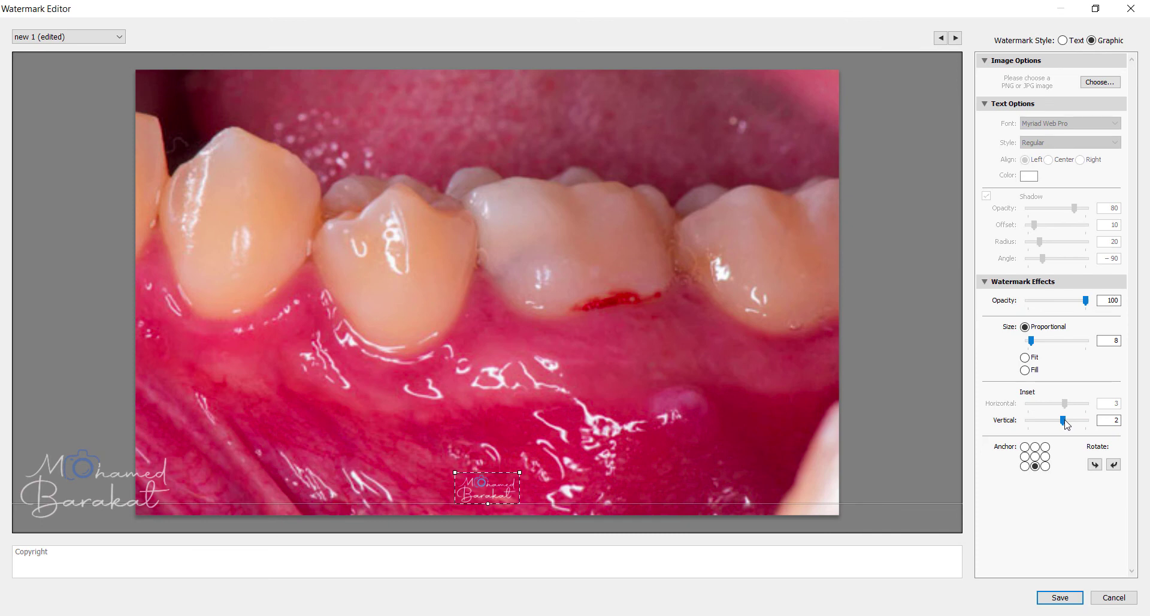
{"action": "left_click_drag", "start_coordinate": [1066, 423], "coordinate": [1062, 422]}
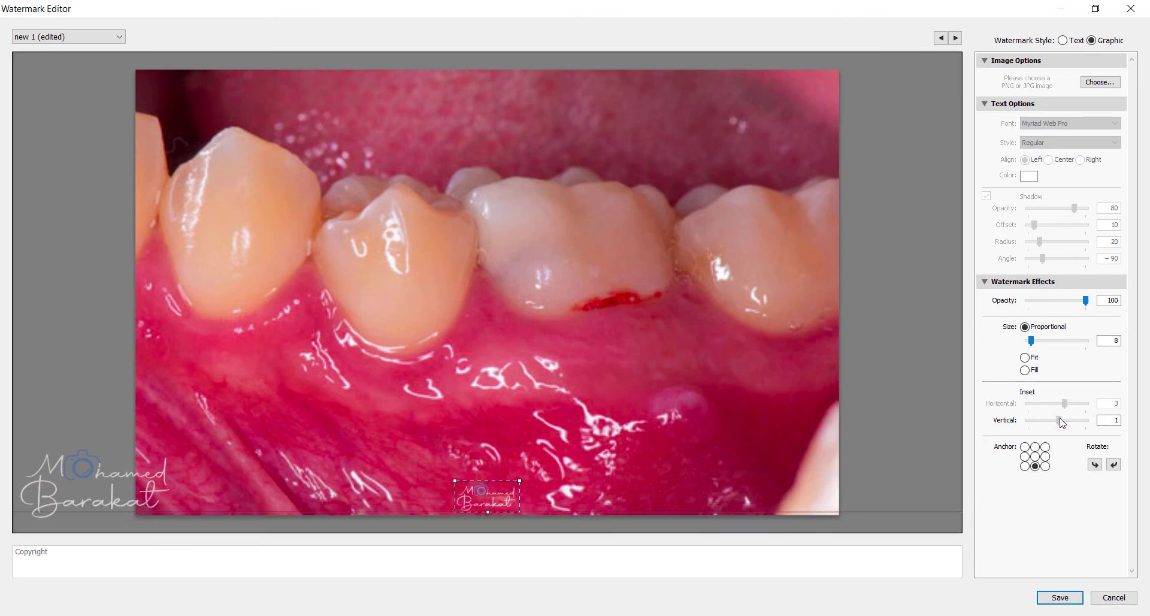
{"action": "left_click_drag", "start_coordinate": [1031, 340], "coordinate": [1040, 342]}
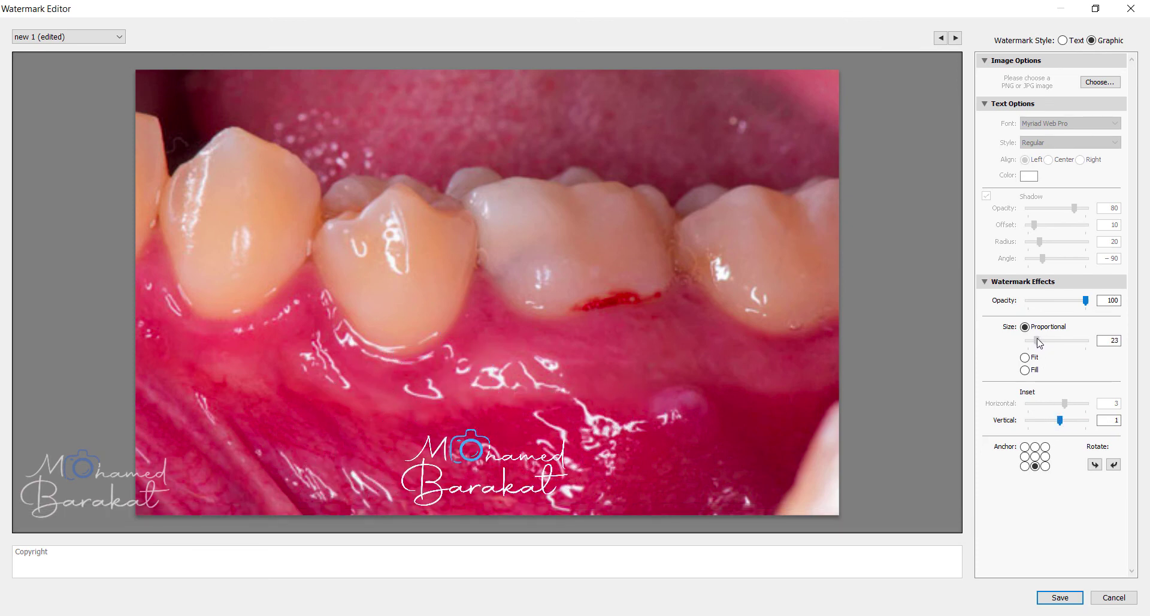
{"action": "left_click", "coordinate": [1063, 594]}
{"action": "type", "text": "new lo"}
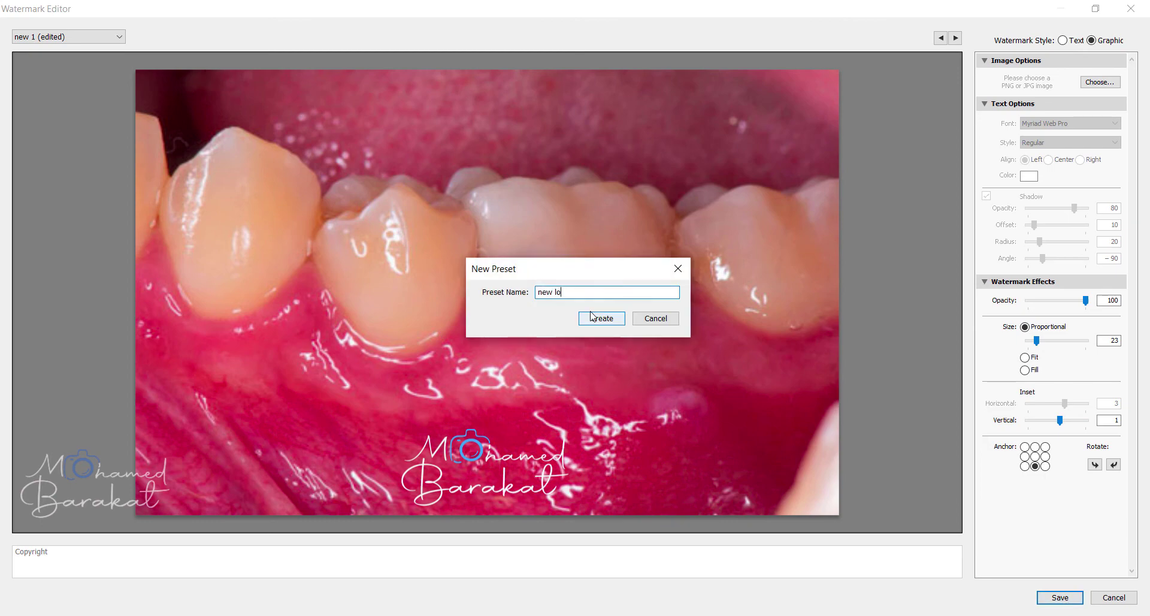